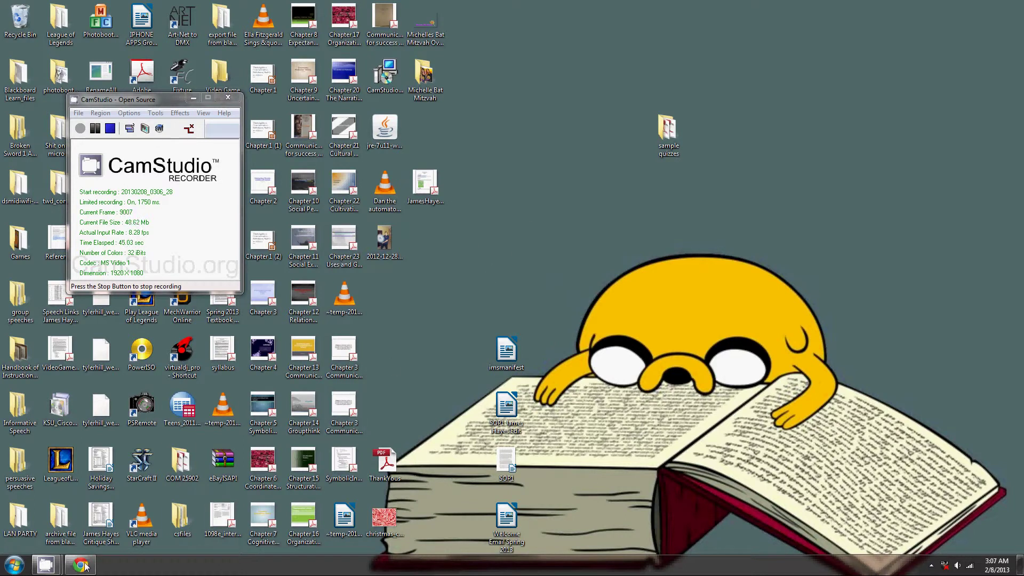
# Search Google in Chrome for 'chrome extension translate selection'.
pyautogui.click(121, 547)
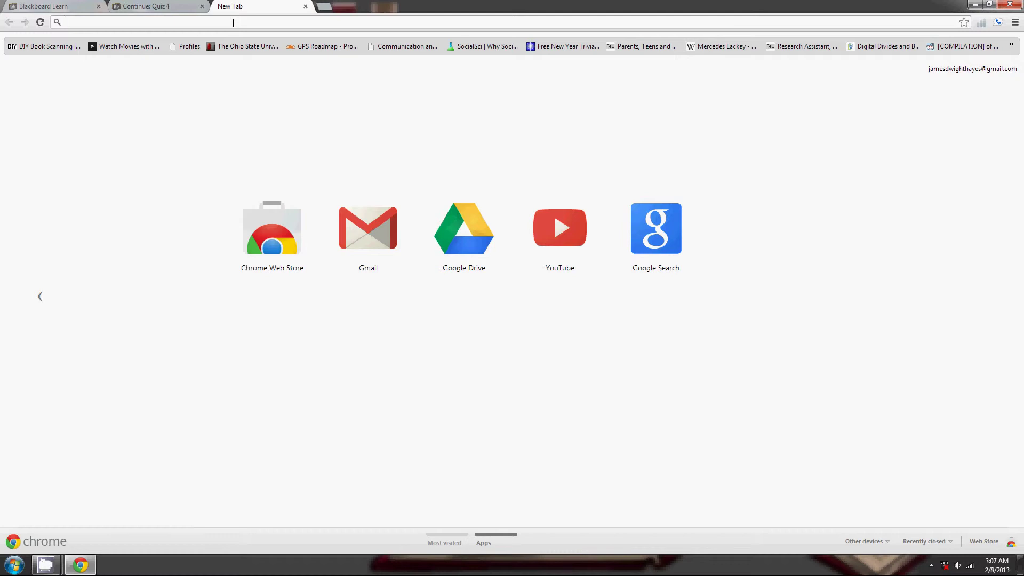
pyautogui.write('chrome ')
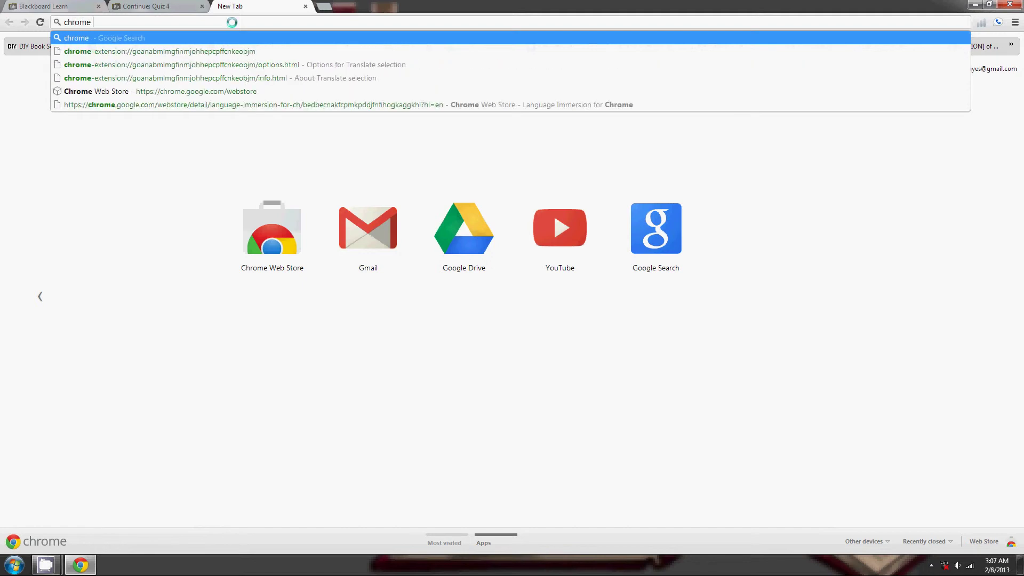
pyautogui.write('extension')
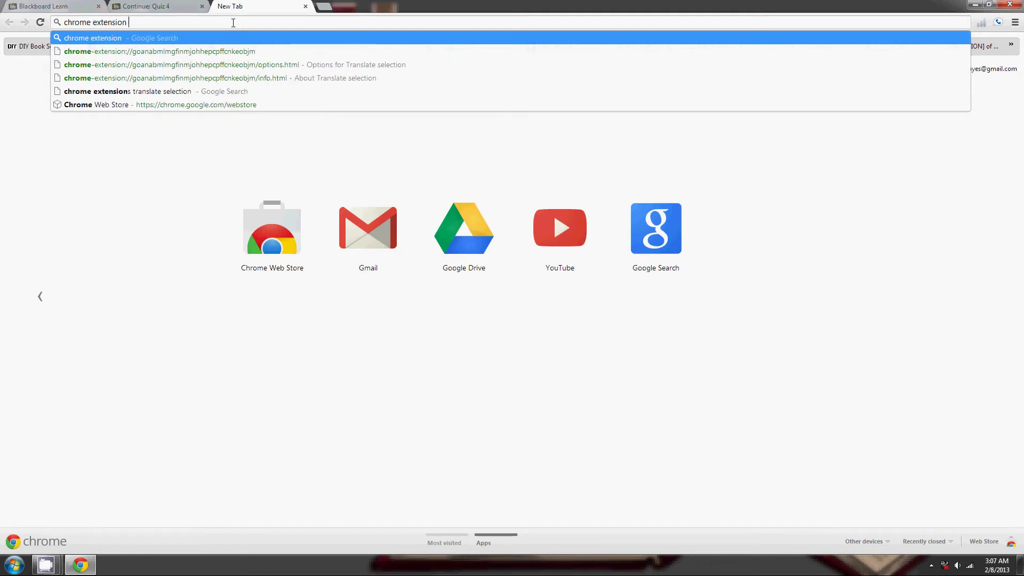
pyautogui.write(' transl')
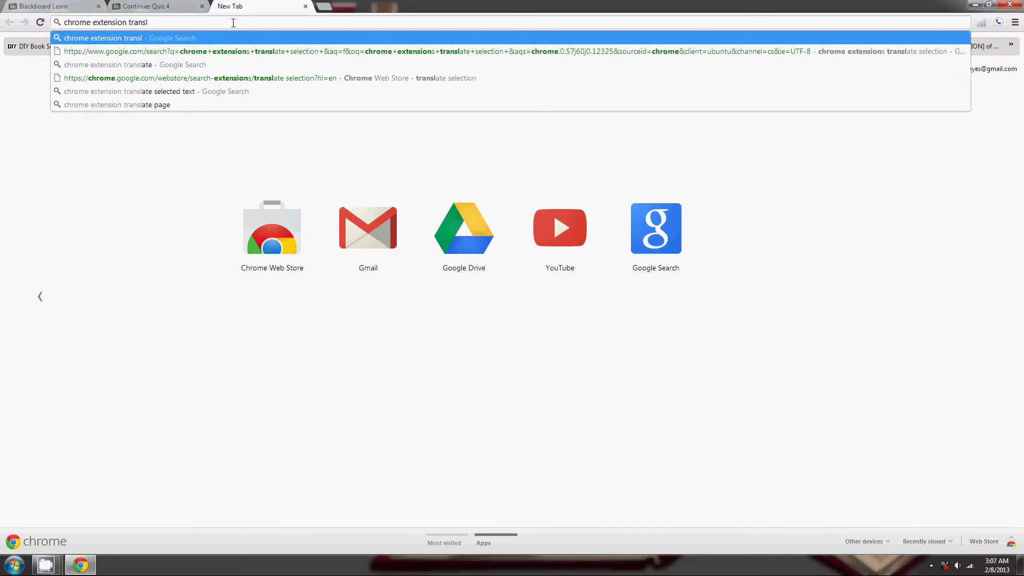
pyautogui.write('ate selection')
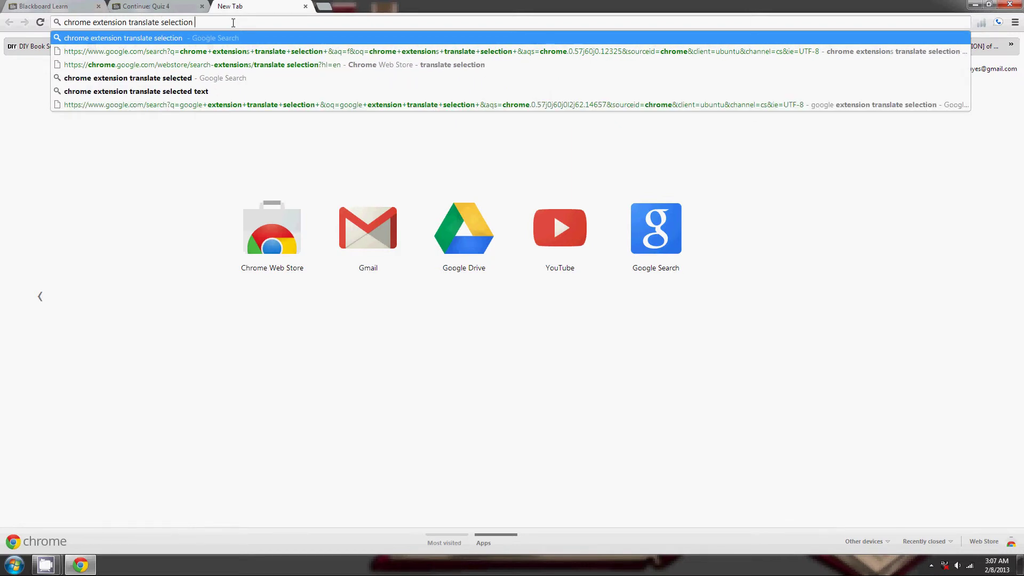
pyautogui.press('Return')
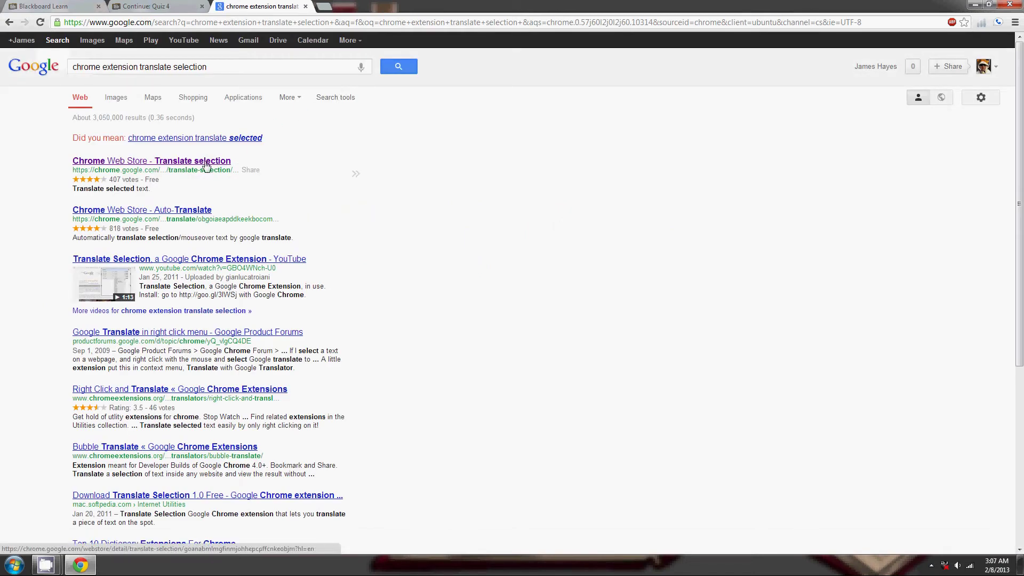
# Install the Translate selection extension from its Chrome Web Store listing.
pyautogui.click(145, 163)
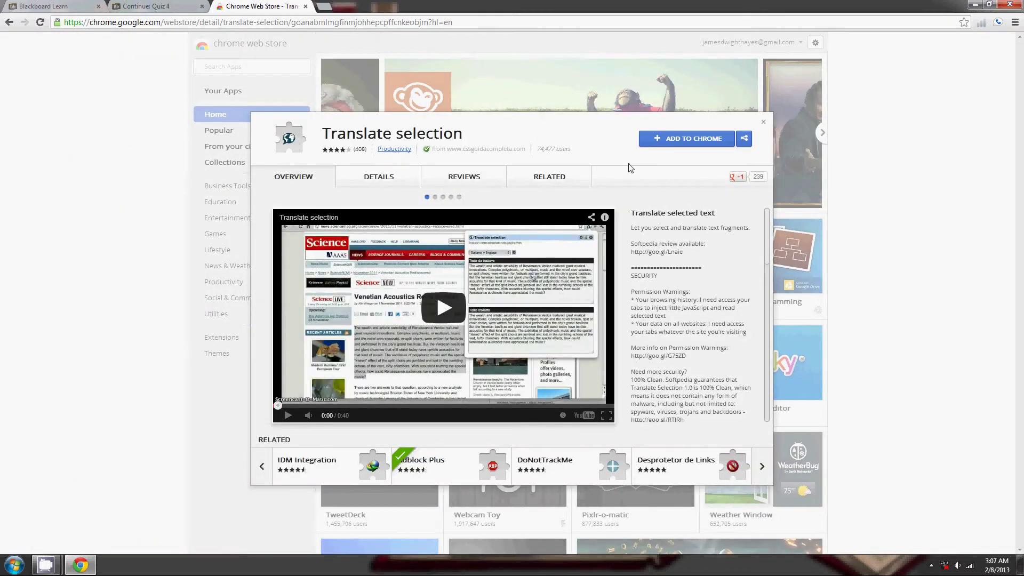
pyautogui.click(662, 145)
pyautogui.click(538, 318)
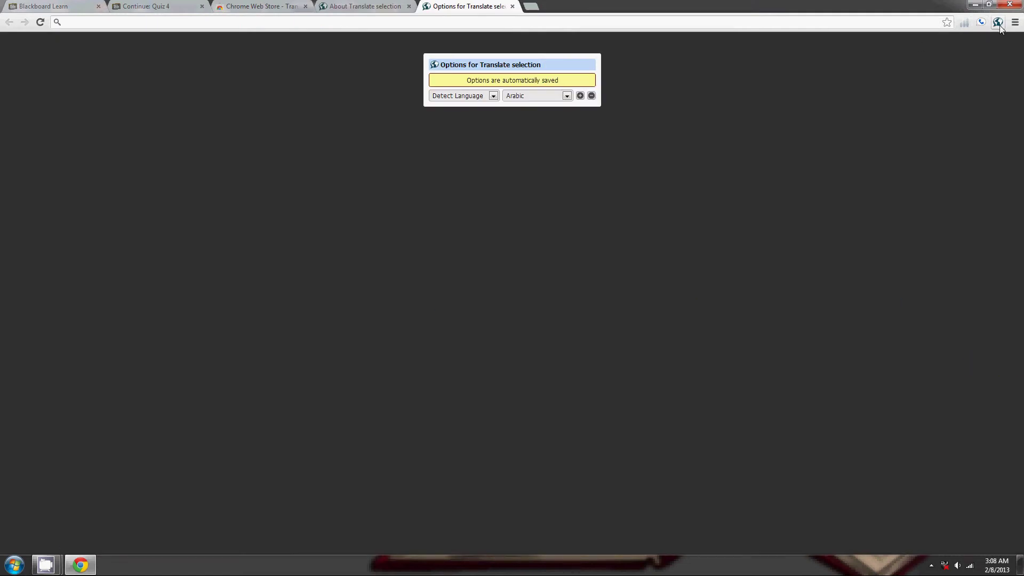
# Keep Detect Language as the source and set the target language to Chinese Simplified.
pyautogui.click(492, 97)
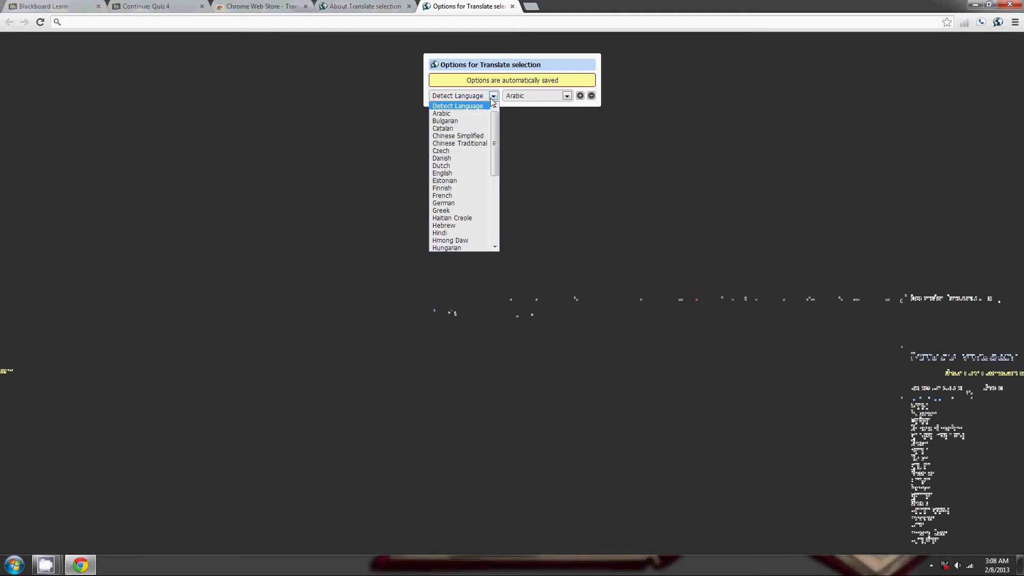
pyautogui.click(455, 99)
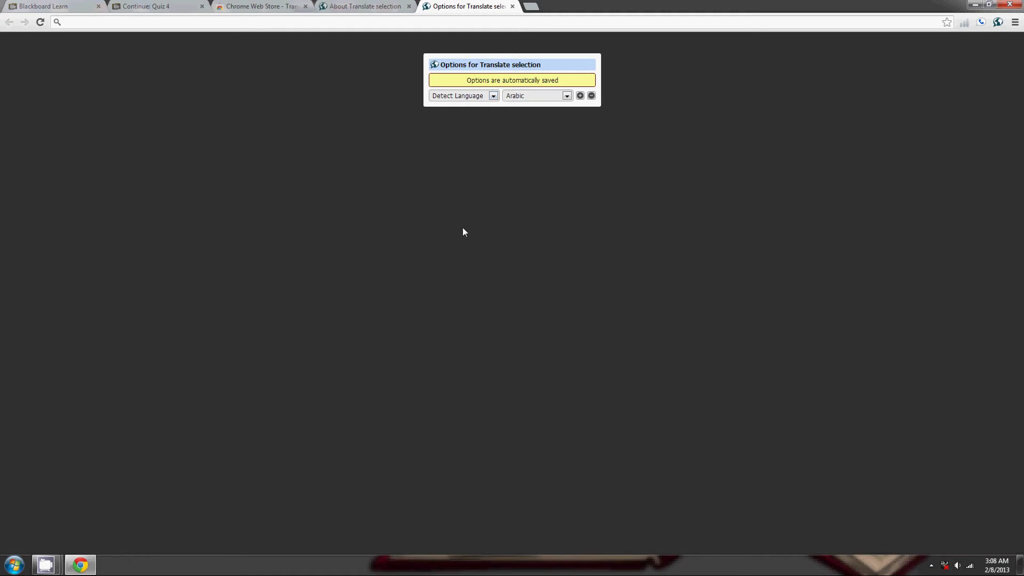
pyautogui.click(566, 96)
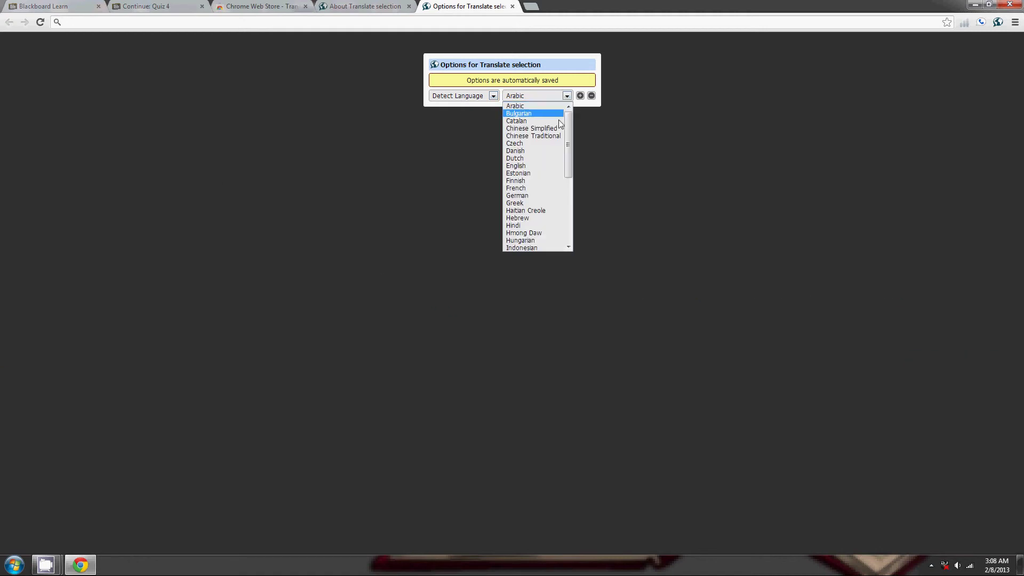
pyautogui.scroll(-5, 539, 165)
pyautogui.scroll(5, 542, 187)
pyautogui.click(551, 129)
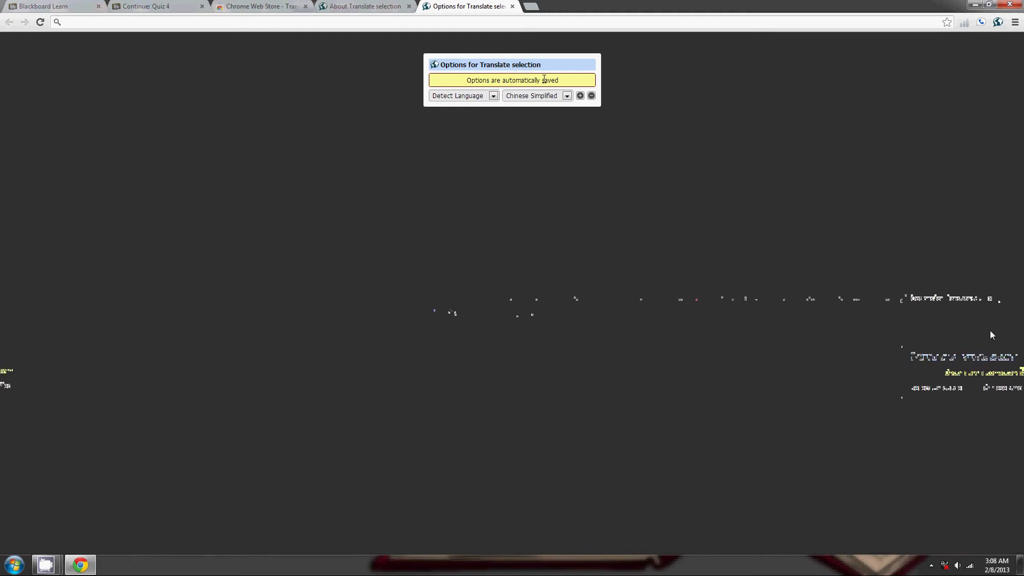
# Close the extension's Options, About and Web Store tabs to return to Quiz 4.
pyautogui.click(513, 6)
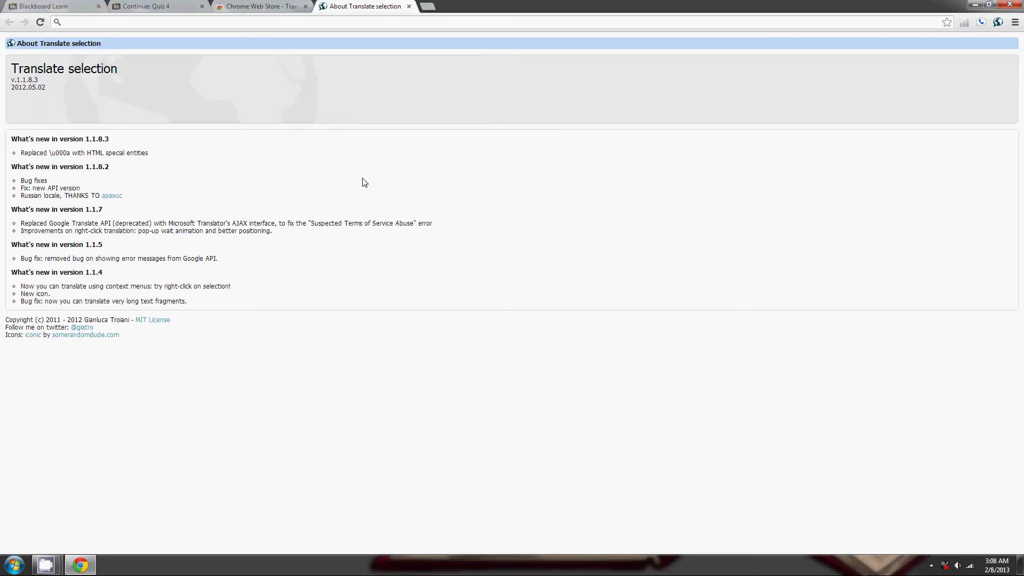
pyautogui.click(408, 6)
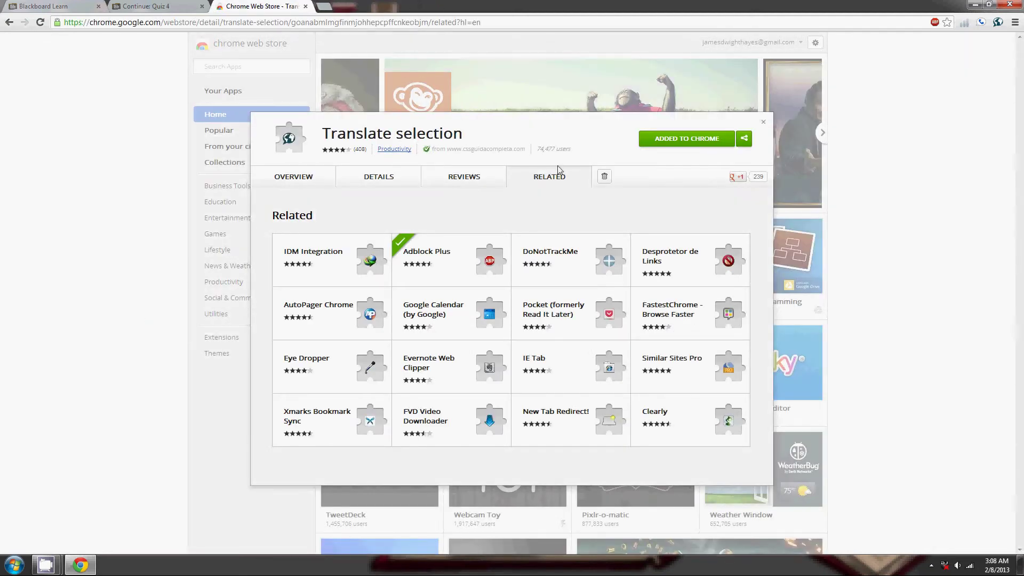
pyautogui.click(305, 6)
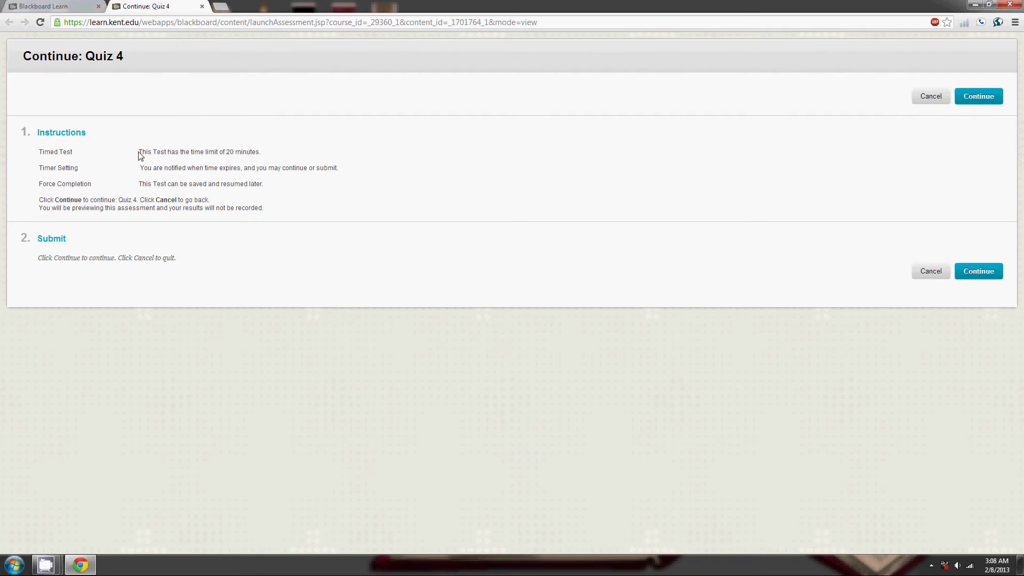
pyautogui.moveTo(139, 152)
pyautogui.mouseDown()
pyautogui.moveTo(161, 154)
pyautogui.moveTo(151, 155)
pyautogui.mouseUp()
pyautogui.rightClick(149, 154)
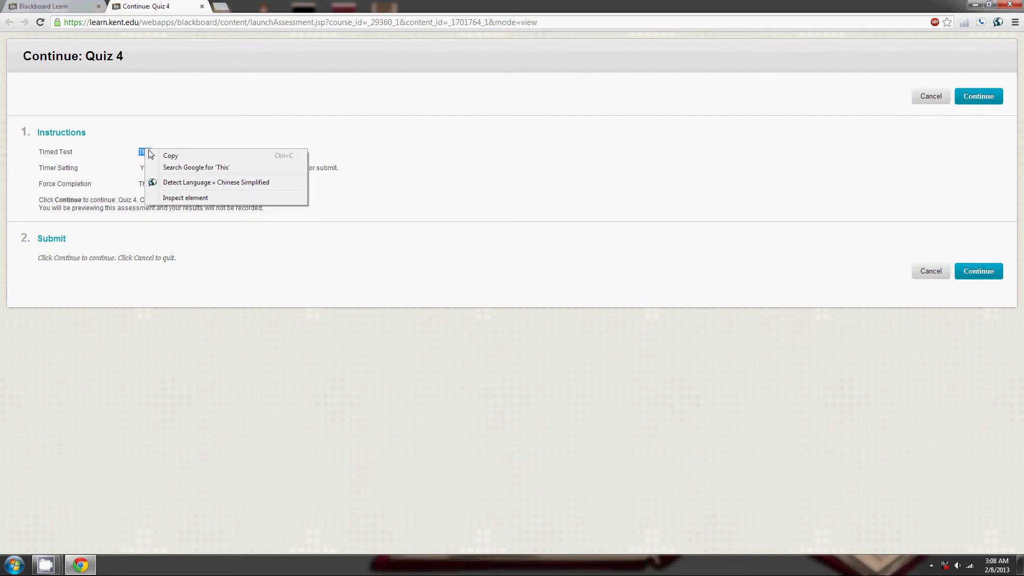
pyautogui.click(195, 183)
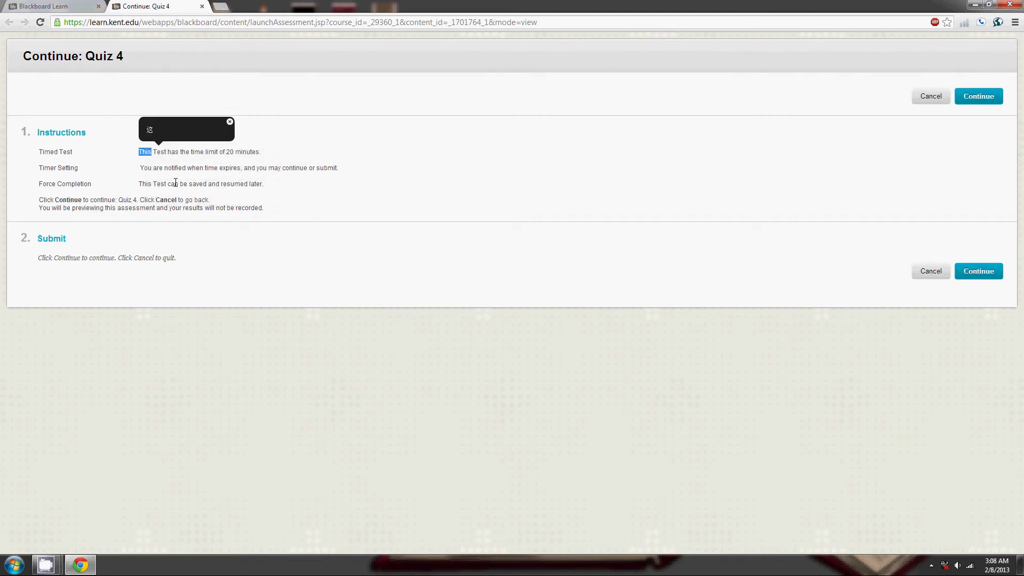
pyautogui.moveTo(164, 168); pyautogui.dragTo(186, 170)
pyautogui.rightClick(183, 169)
pyautogui.click(196, 199)
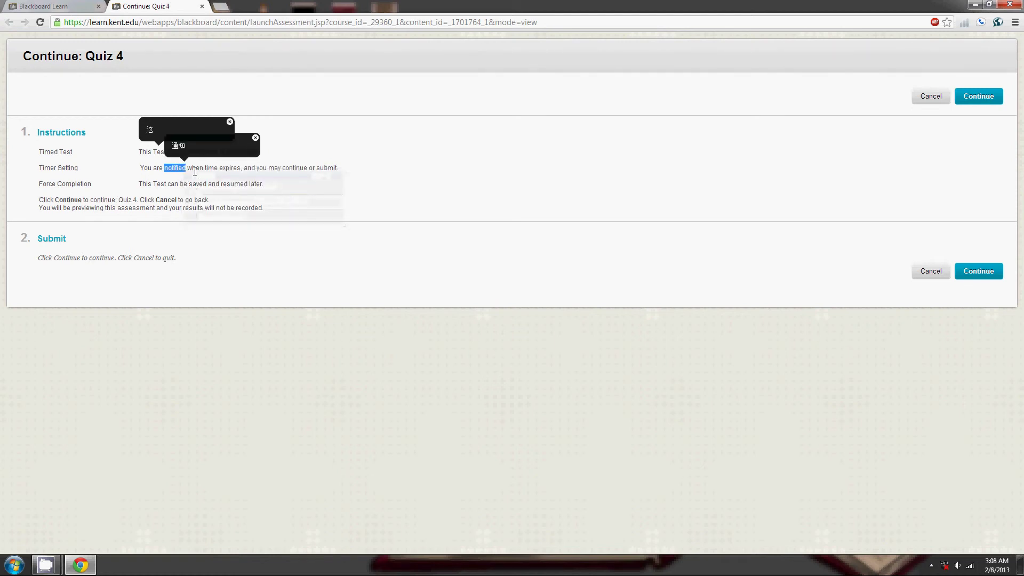
pyautogui.click(230, 122)
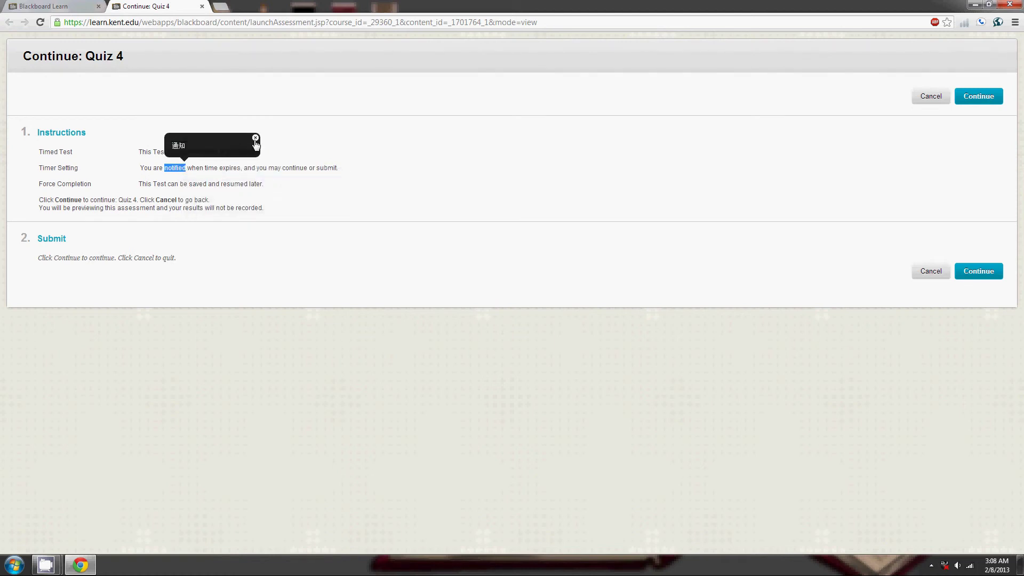
pyautogui.click(256, 139)
pyautogui.click(216, 196)
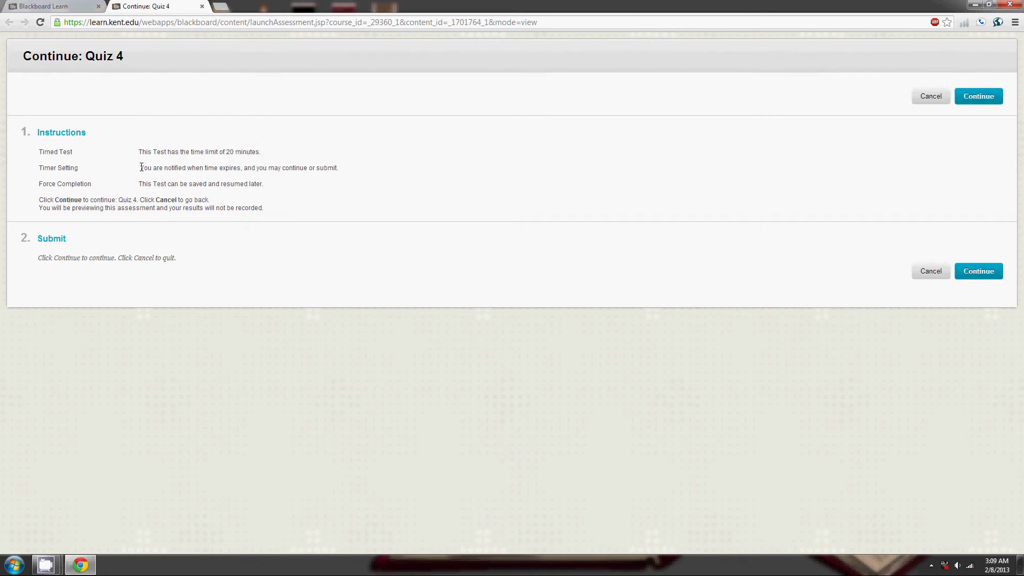
# Translate the phrase 'You are notified when time expires' into Chinese Simplified, then dismiss it.
pyautogui.moveTo(141, 168); pyautogui.dragTo(242, 168)
pyautogui.rightClick(237, 169)
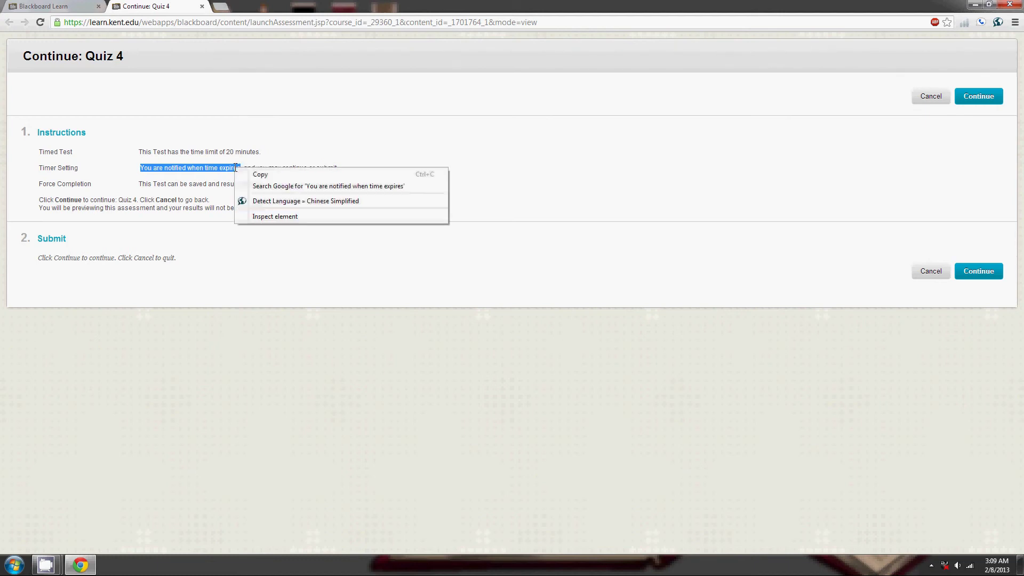
pyautogui.click(260, 195)
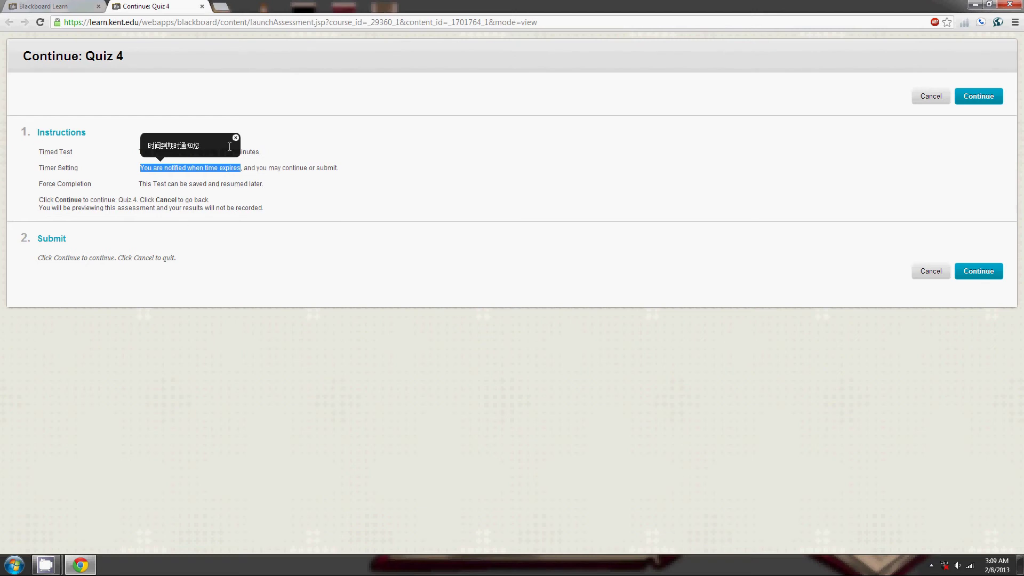
pyautogui.click(236, 137)
pyautogui.click(275, 183)
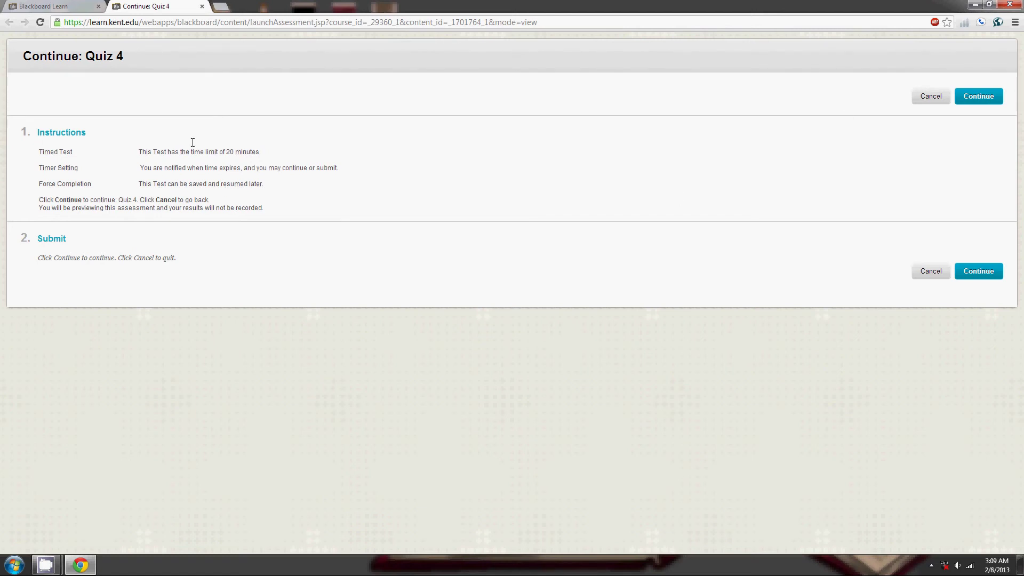
# Translate the Timed Test sentence into Chinese Simplified and view it in the translator panel.
pyautogui.moveTo(140, 152); pyautogui.dragTo(261, 153)
pyautogui.rightClick(254, 152)
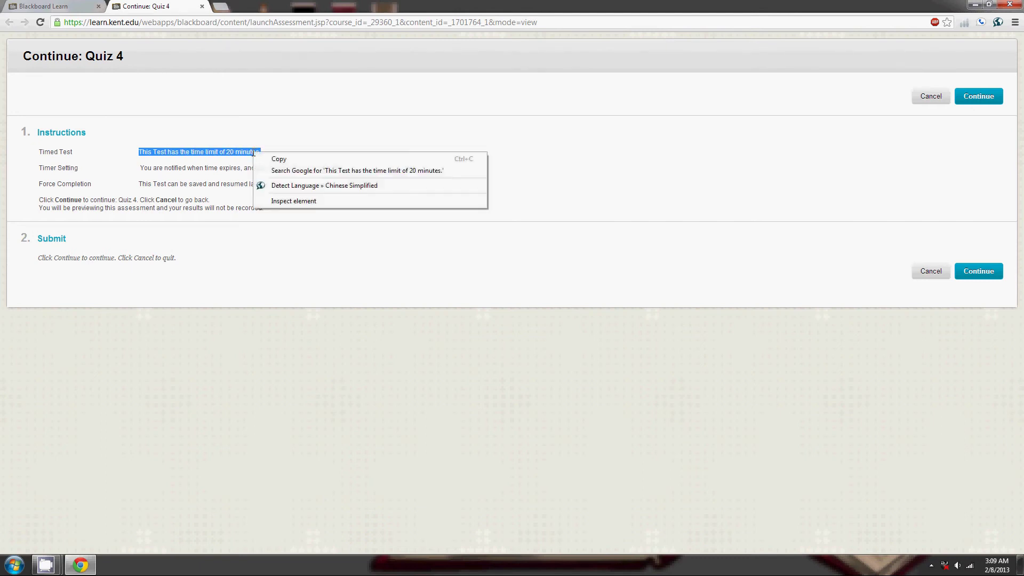
pyautogui.click(275, 185)
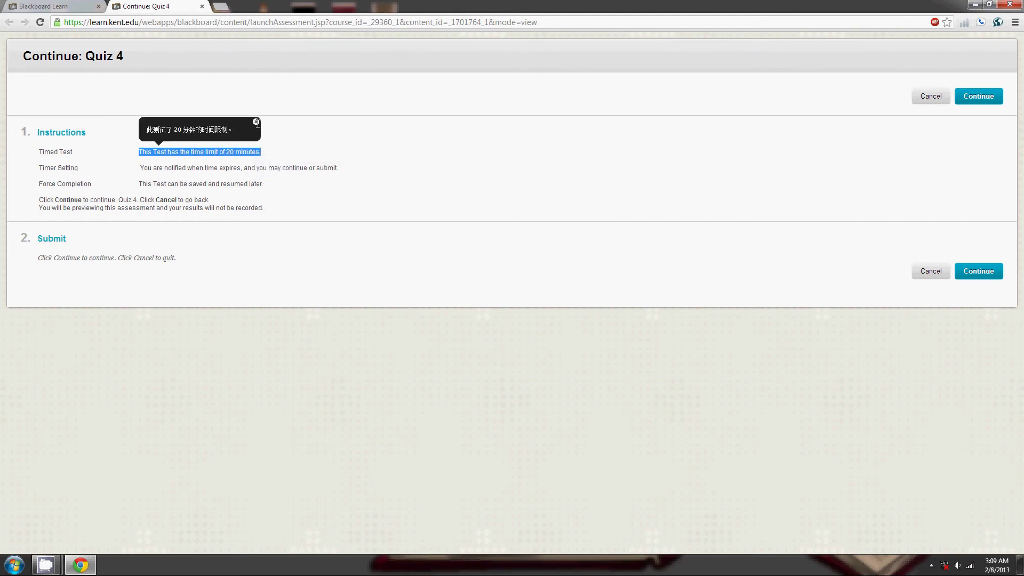
pyautogui.click(256, 121)
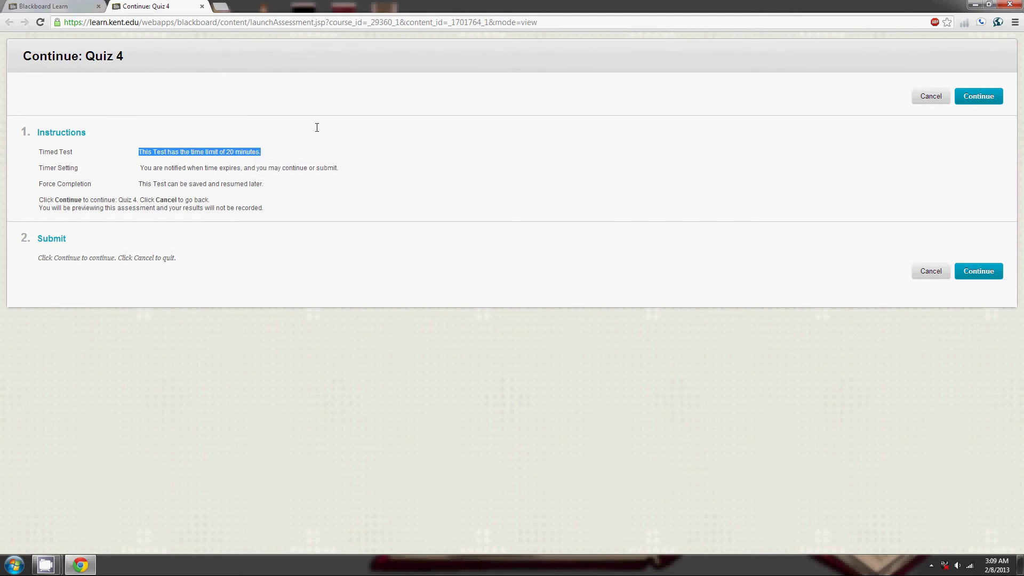
pyautogui.click(997, 22)
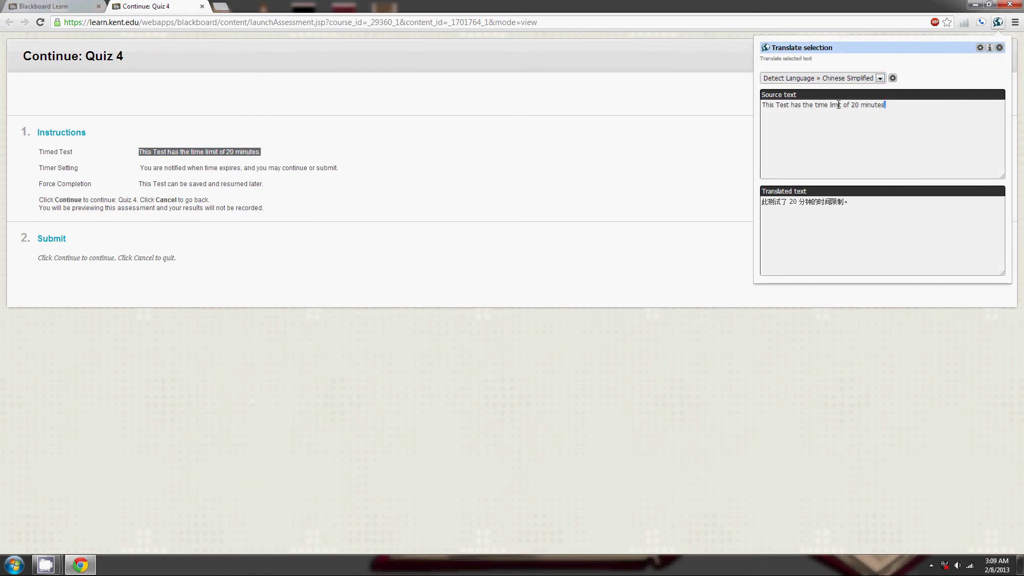
# Replace the translator's source text with a custom sentence naming a person.
pyautogui.hotkey('ctrl', 'a')
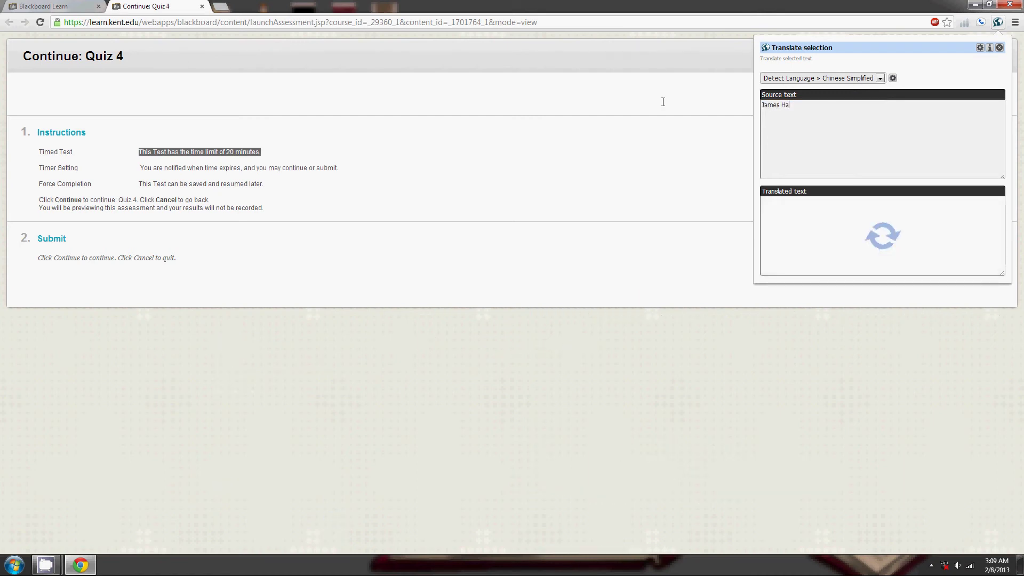
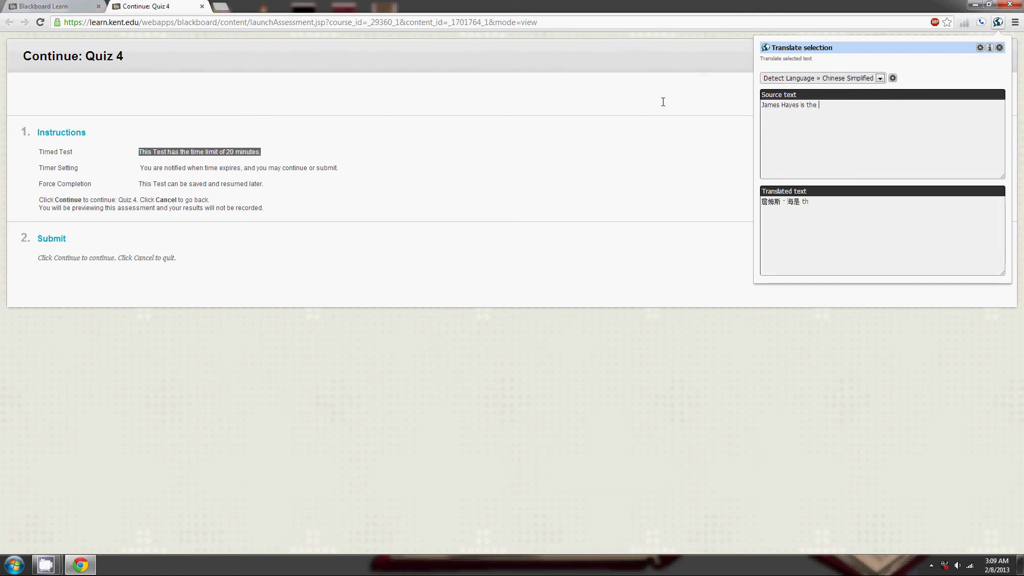
pyautogui.write('best')
# Add a Detect Language → Arabic row in the translator options, then close the popup.
pyautogui.click(880, 79)
pyautogui.click(880, 78)
pyautogui.click(892, 78)
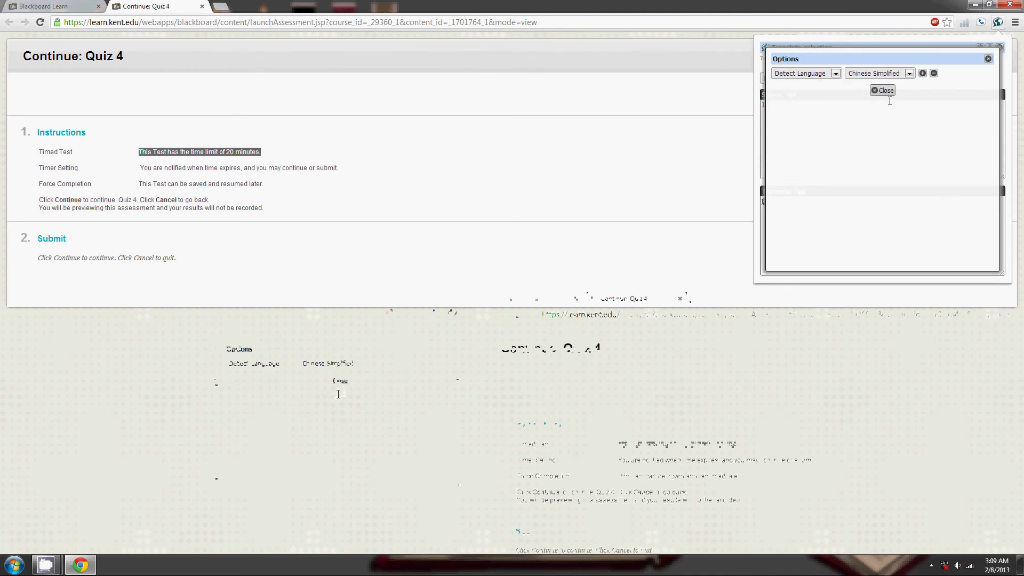
pyautogui.click(923, 73)
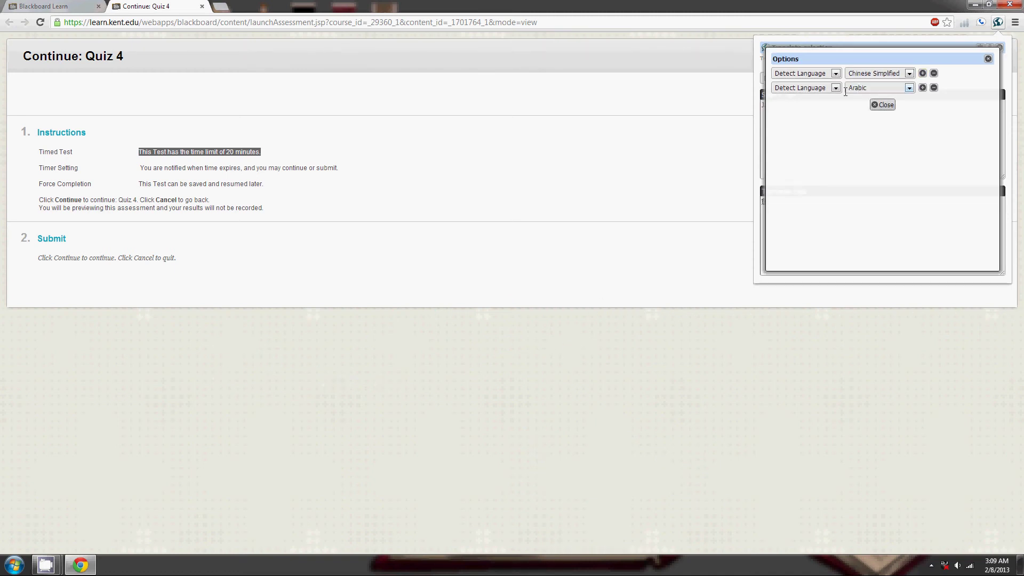
pyautogui.click(933, 87)
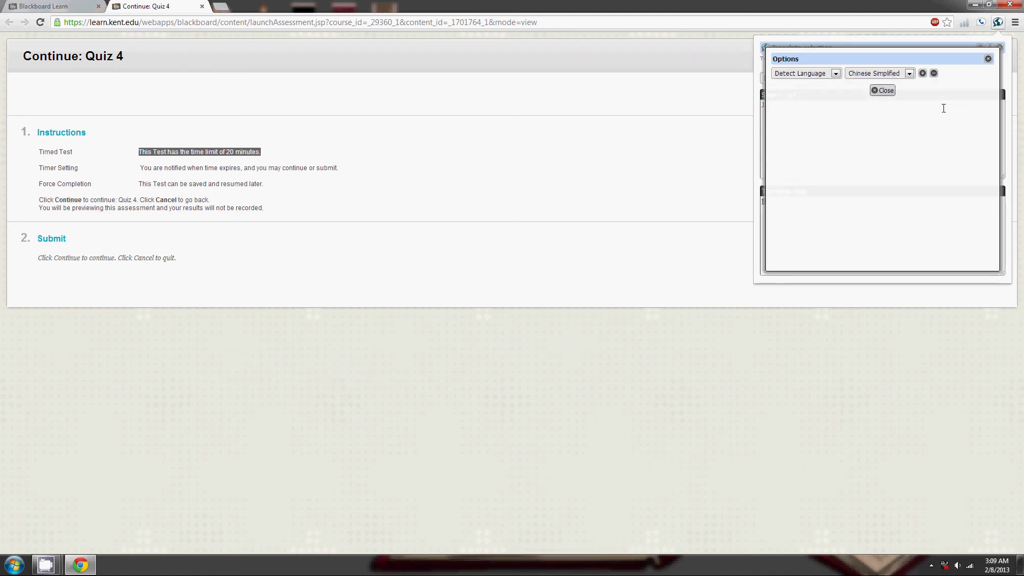
pyautogui.click(923, 73)
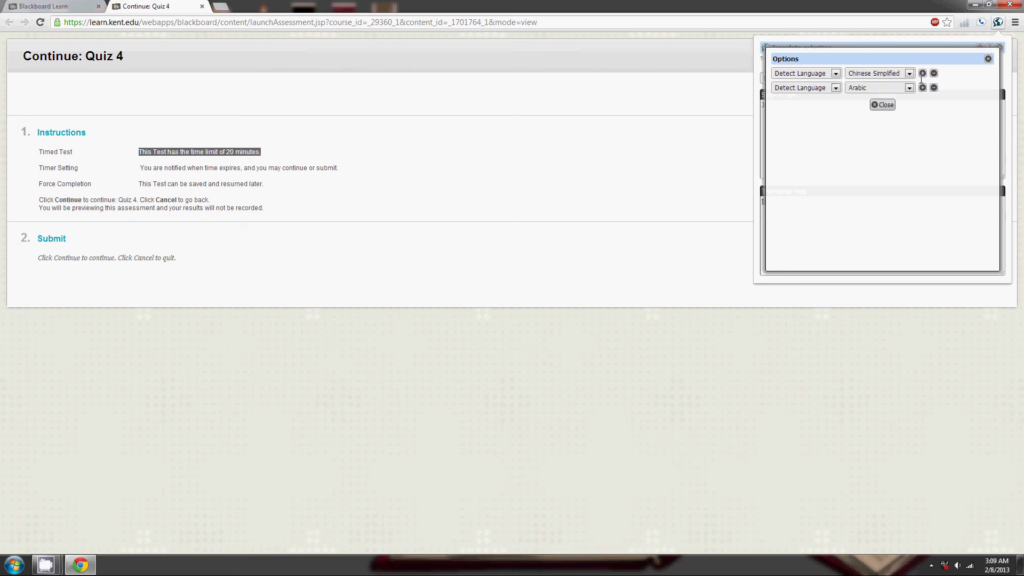
pyautogui.click(882, 105)
pyautogui.click(283, 258)
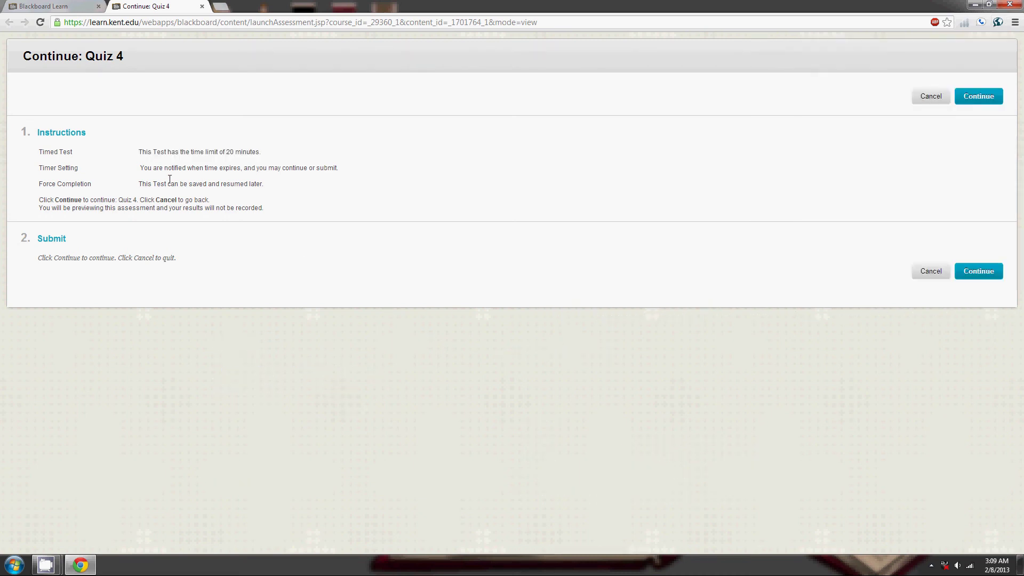
# Translate 'You are notified when time expires' into Arabic, then start the Quiz 4 preview.
pyautogui.moveTo(141, 167); pyautogui.dragTo(240, 167)
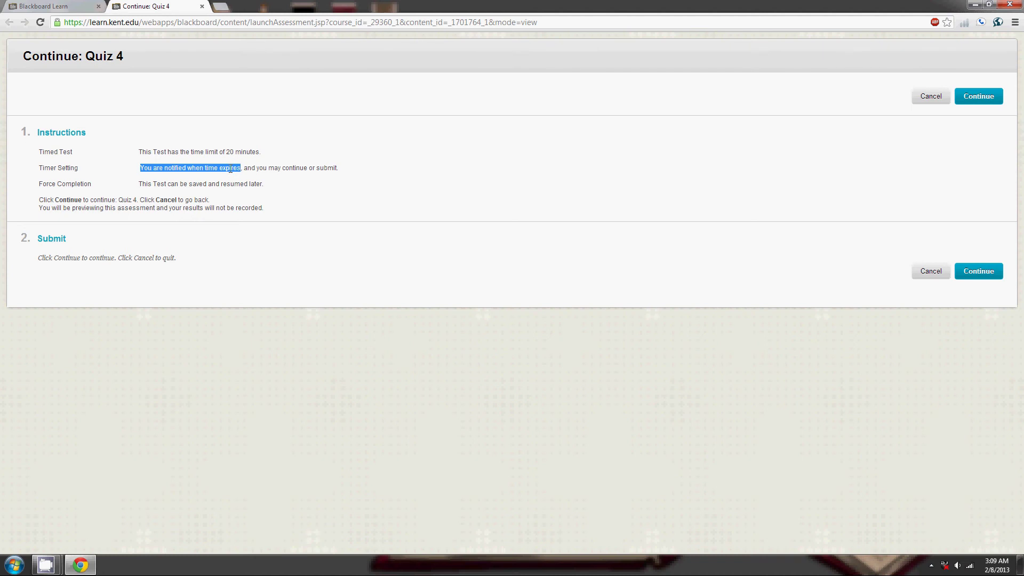
pyautogui.rightClick(230, 169)
pyautogui.moveTo(250, 202)
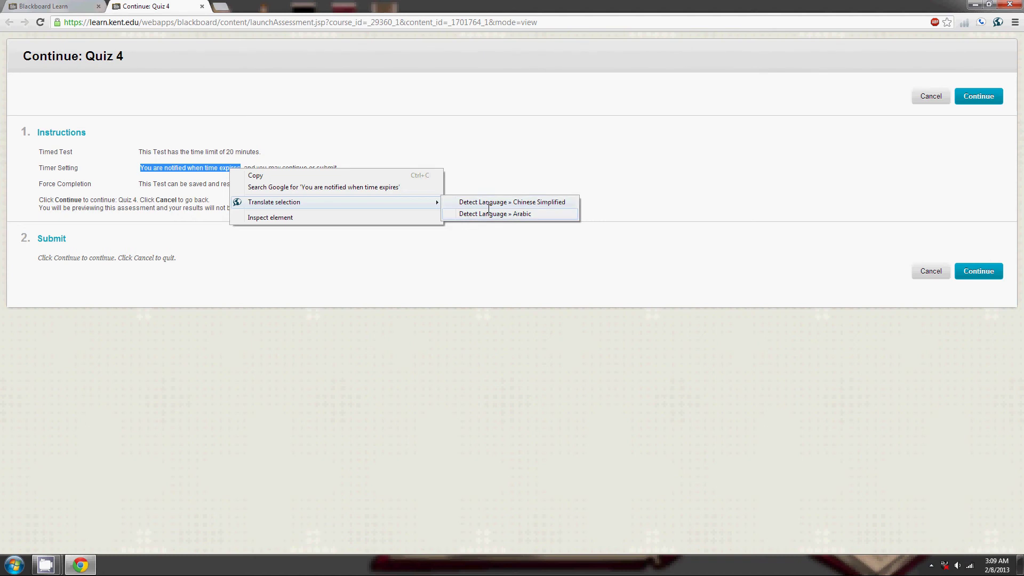
pyautogui.click(488, 212)
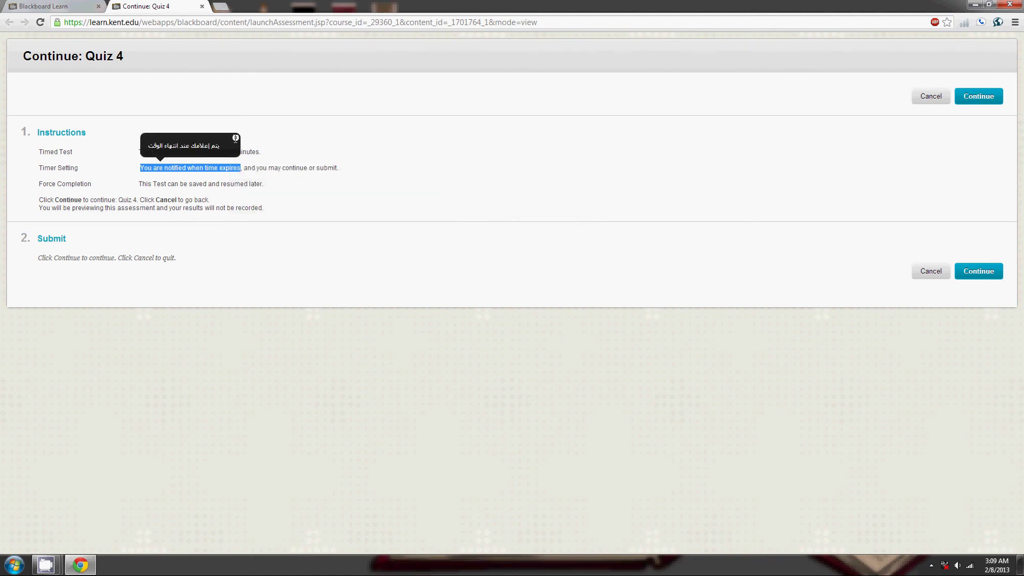
pyautogui.click(236, 139)
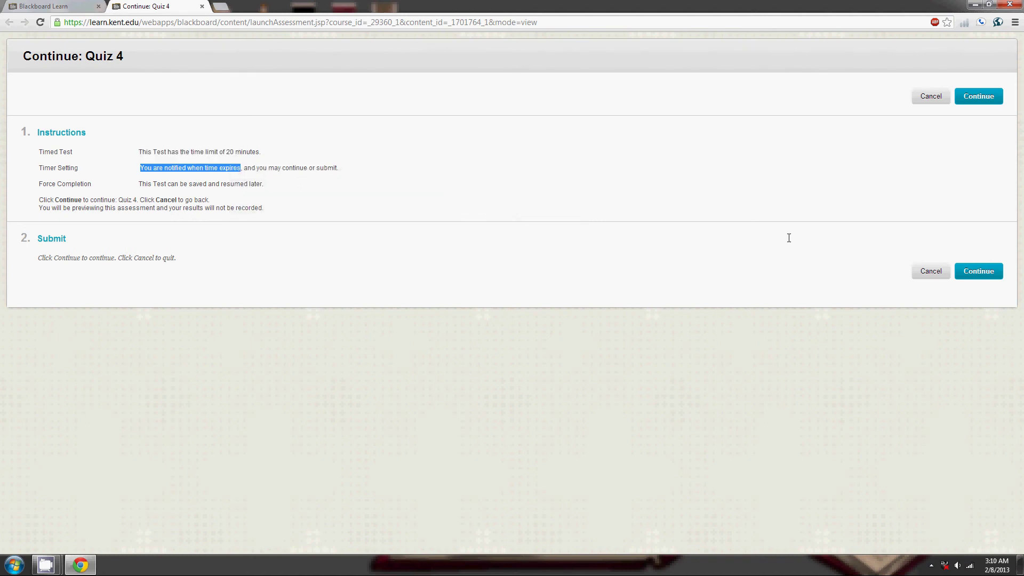
pyautogui.click(979, 96)
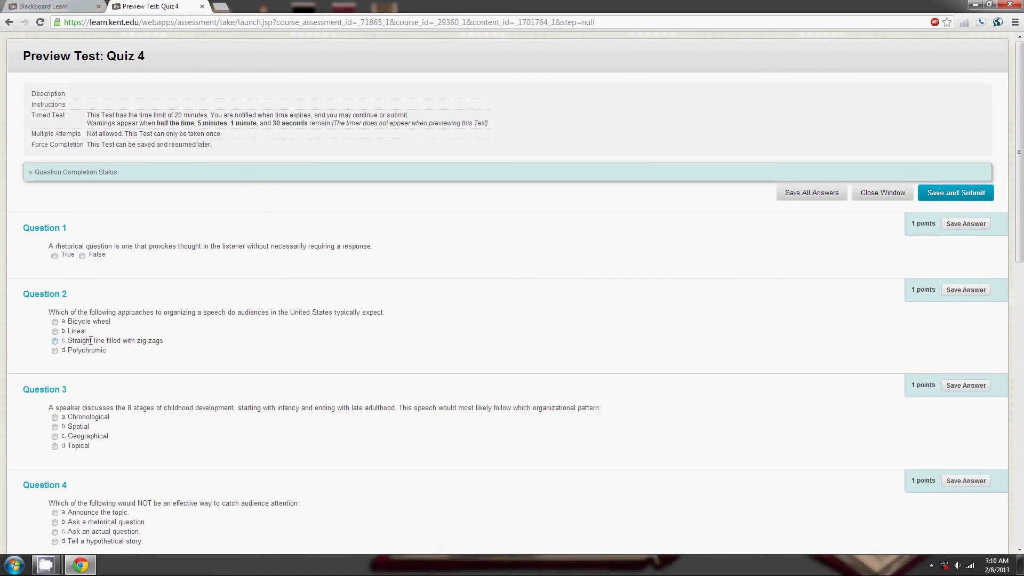
# Translate the Question 2 text into Chinese Simplified.
pyautogui.moveTo(50, 311); pyautogui.dragTo(390, 314)
pyautogui.rightClick(376, 315)
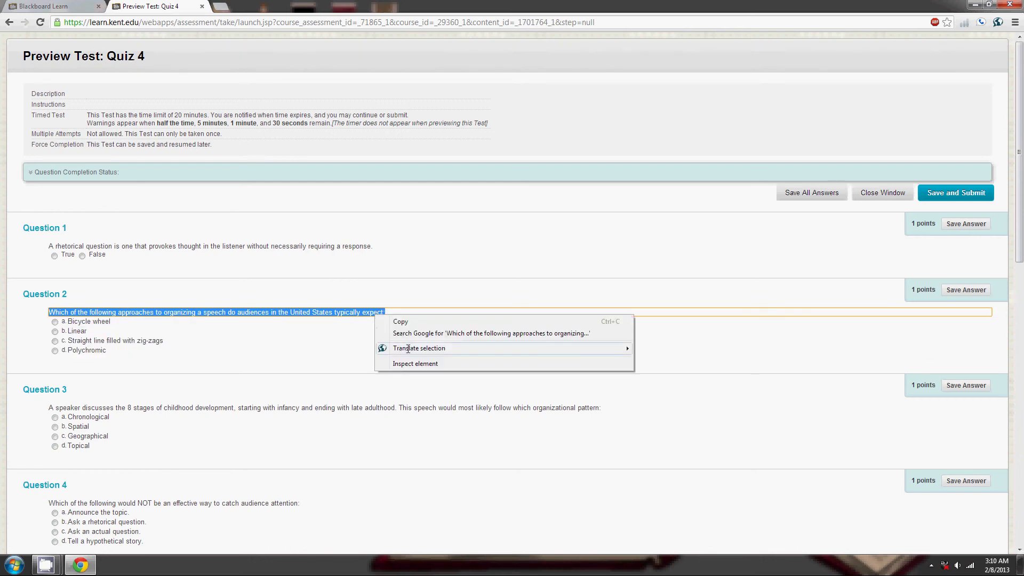
pyautogui.moveTo(415, 349)
pyautogui.click(679, 355)
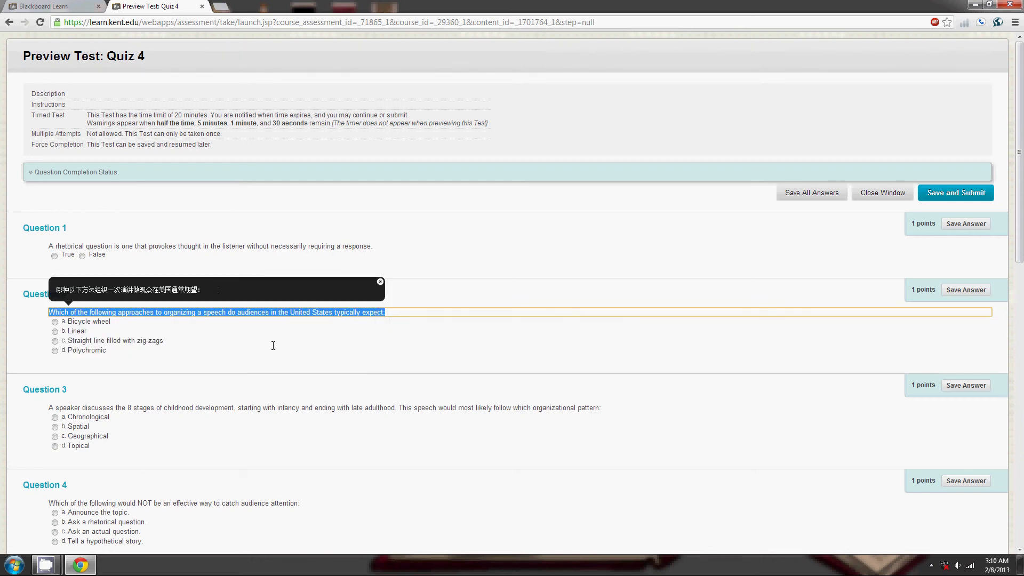
pyautogui.click(381, 281)
# Choose Geographical for Question 3 and translate that word into Chinese Simplified.
pyautogui.click(75, 436)
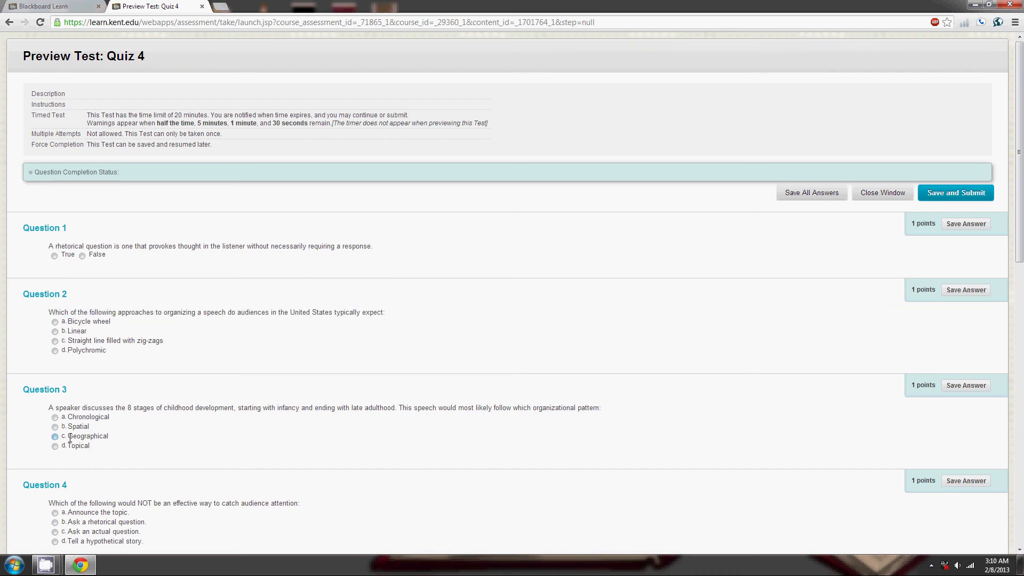
pyautogui.moveTo(68, 436); pyautogui.dragTo(105, 435)
pyautogui.rightClick(99, 438)
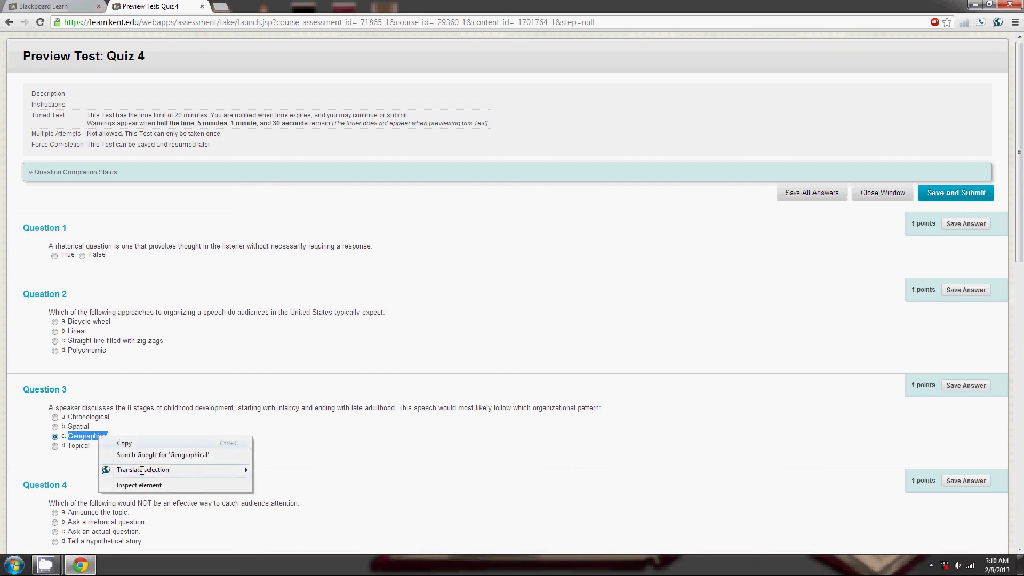
pyautogui.moveTo(224, 469)
pyautogui.click(283, 471)
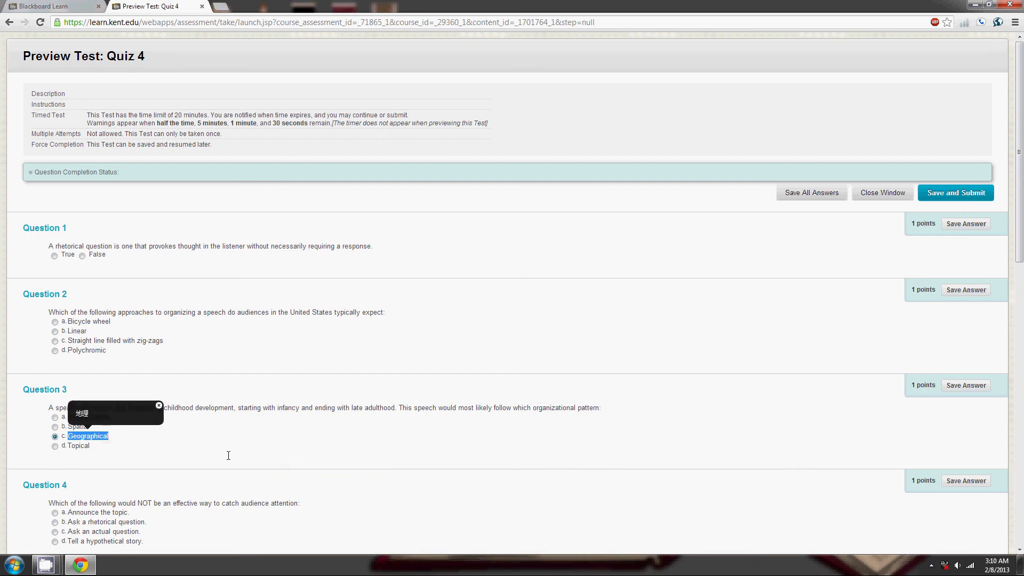
pyautogui.click(159, 406)
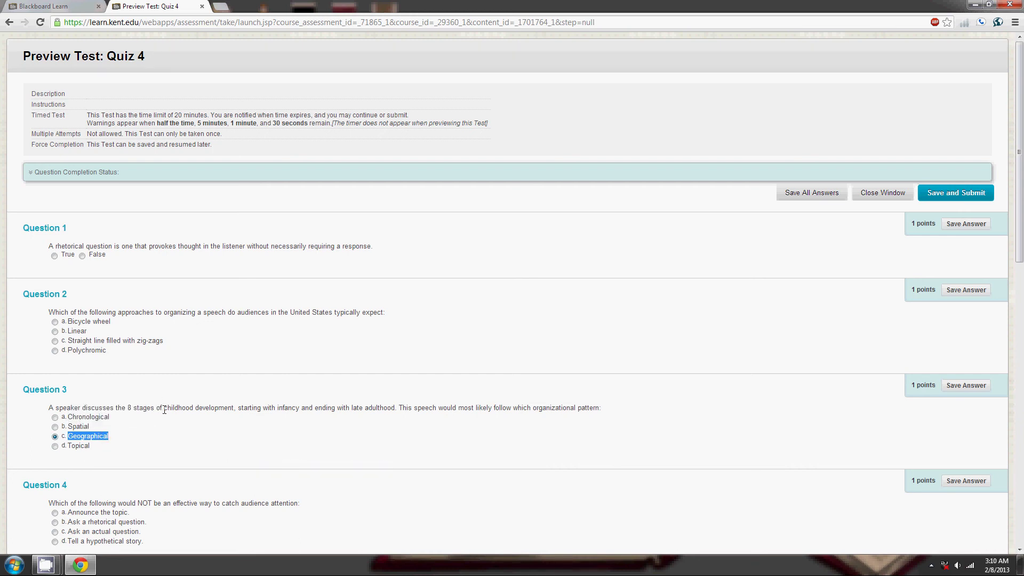
# Change Question 3's answer to a. Chronological.
pyautogui.click(55, 417)
pyautogui.moveTo(69, 417); pyautogui.dragTo(111, 417)
pyautogui.click(177, 407)
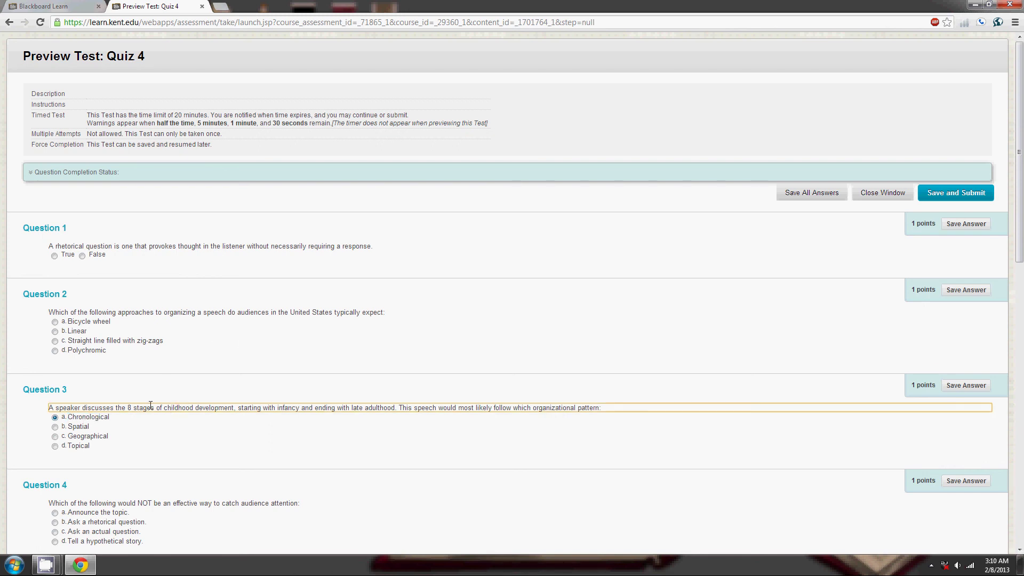
# Translate the word 'stage' in Question 3 into Chinese Simplified.
pyautogui.moveTo(133, 408); pyautogui.dragTo(151, 408)
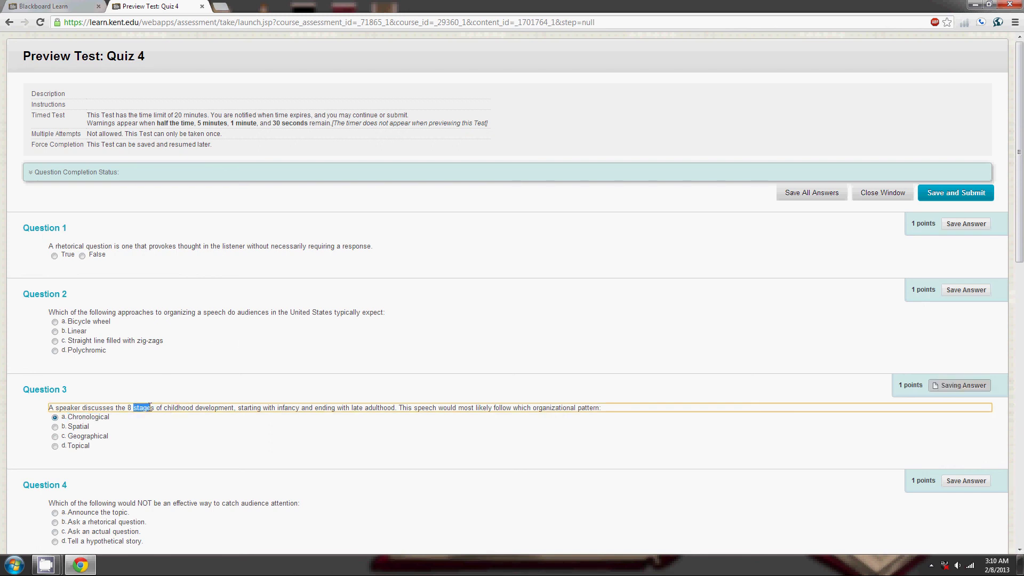
pyautogui.rightClick(147, 409)
pyautogui.moveTo(176, 440)
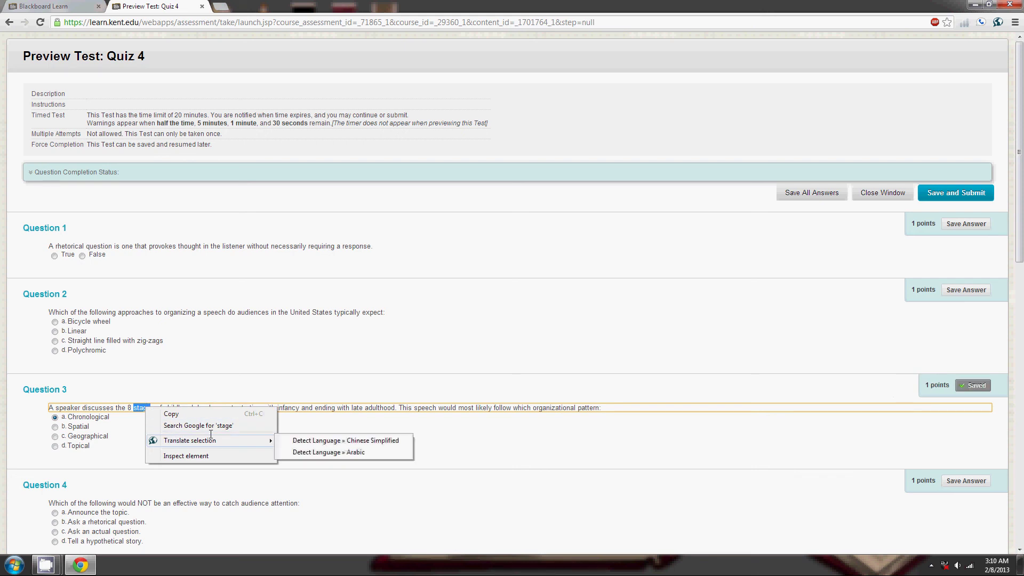
pyautogui.click(295, 441)
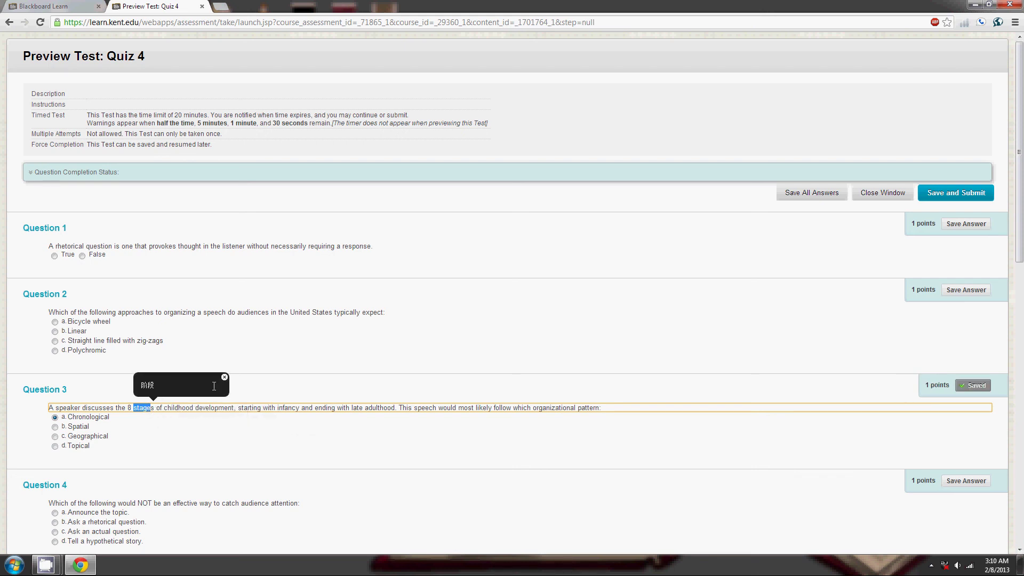
pyautogui.click(225, 377)
pyautogui.scroll(-8, 405, 406)
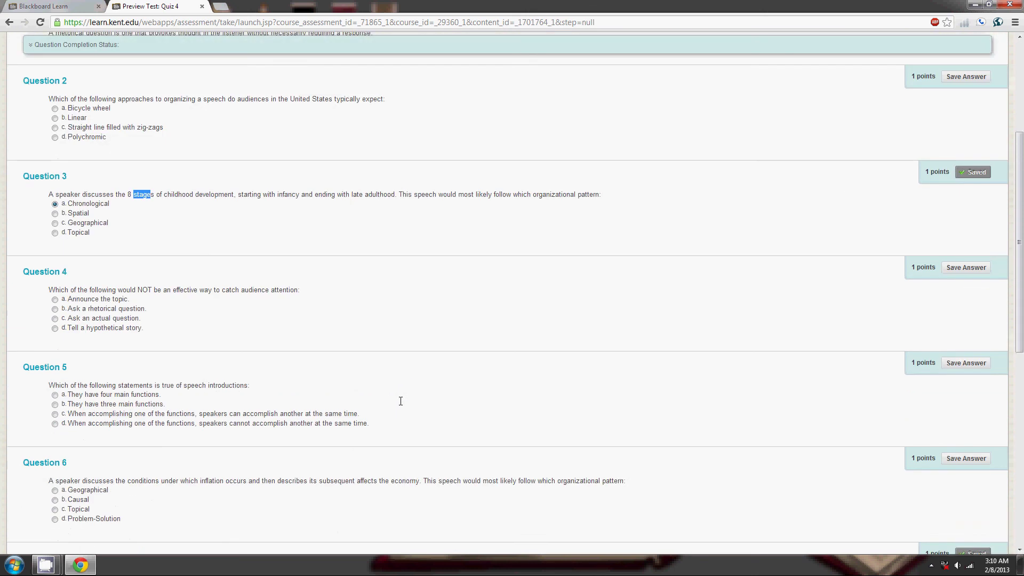
pyautogui.scroll(-5, 400, 401)
pyautogui.scroll(12, 400, 410)
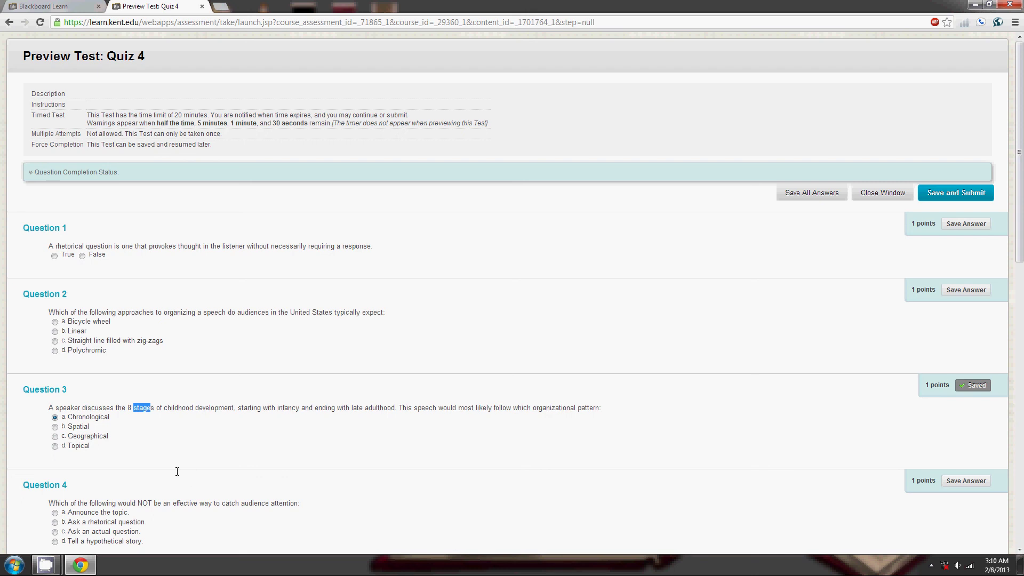
pyautogui.moveTo(46, 565)
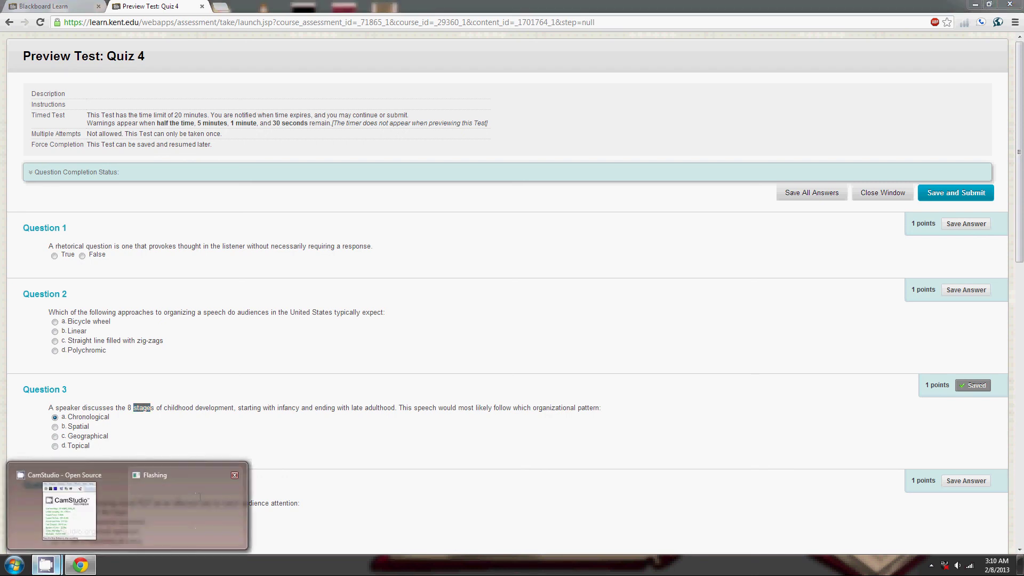